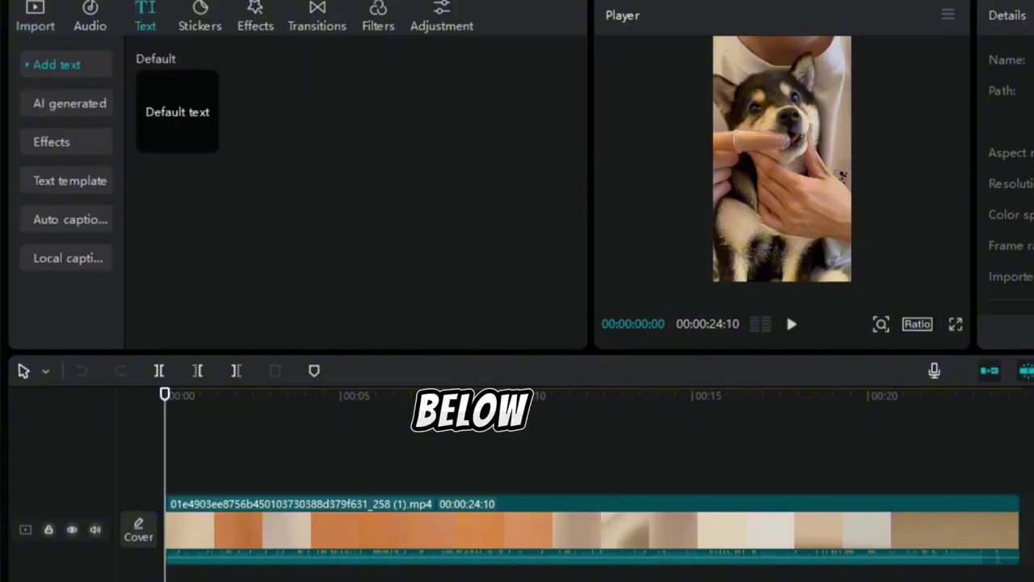
Add the caption 'WHEN YOUR DOG WEEKEND PLANS ARE BETTER THAN YOUR' in pink ELEGANT font
mouse_move(206, 140)
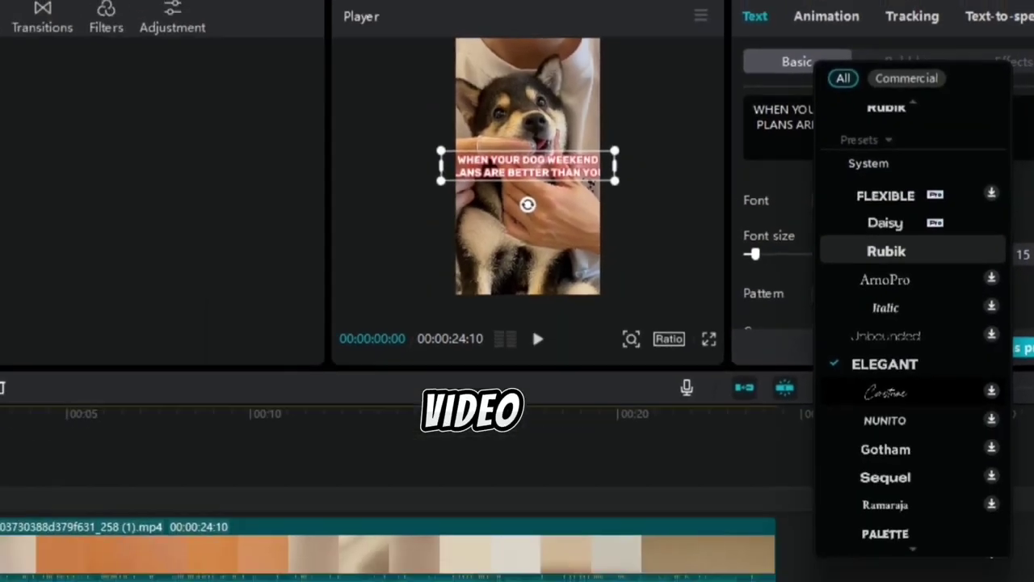
Set the caption font to Rubik and move the caption to the bottom of the video
click(622, 184)
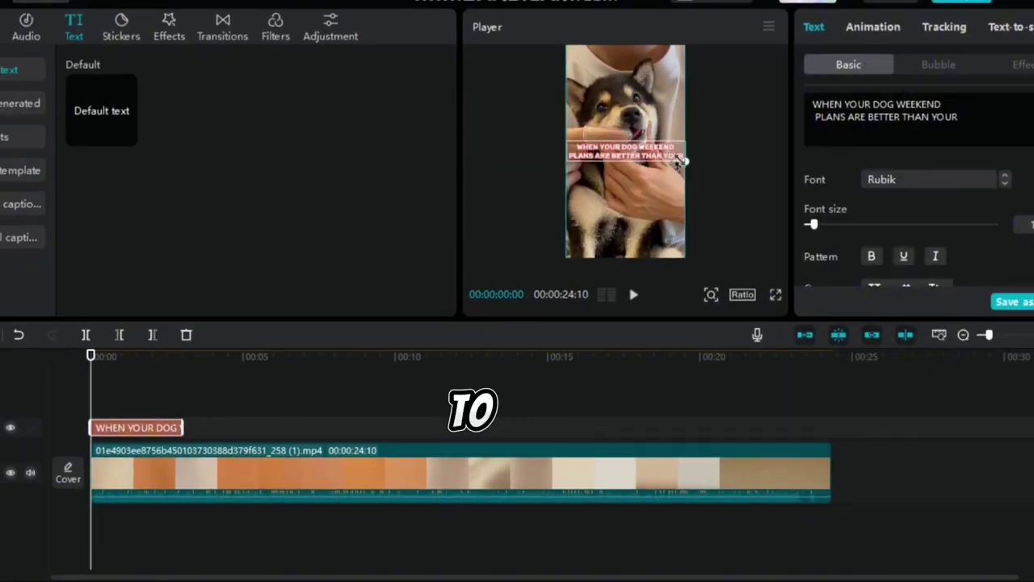
drag(682, 161, 685, 242)
click(485, 387)
click(135, 427)
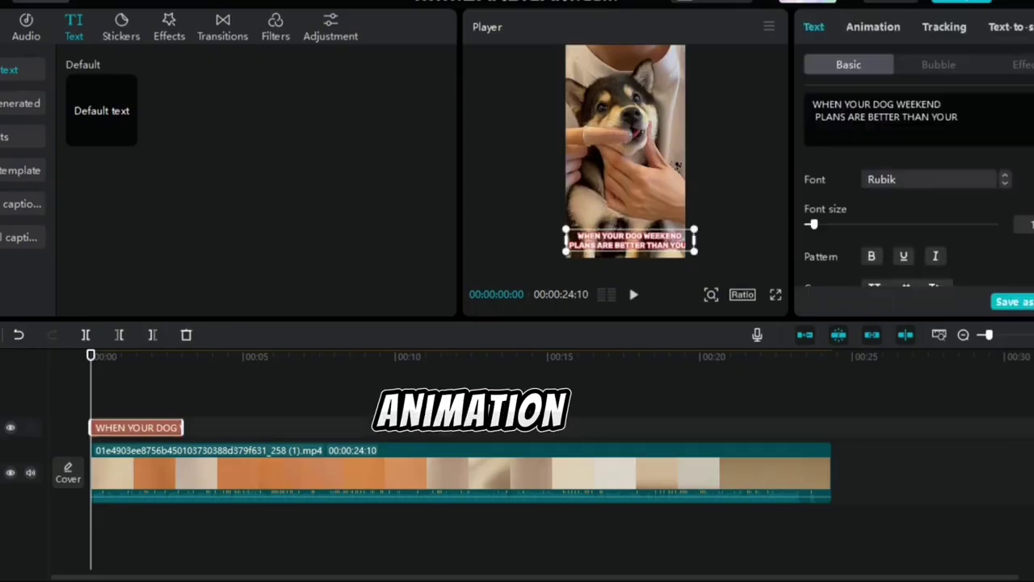
Give the caption the Throw Out entry animation and bring up the music library
click(873, 27)
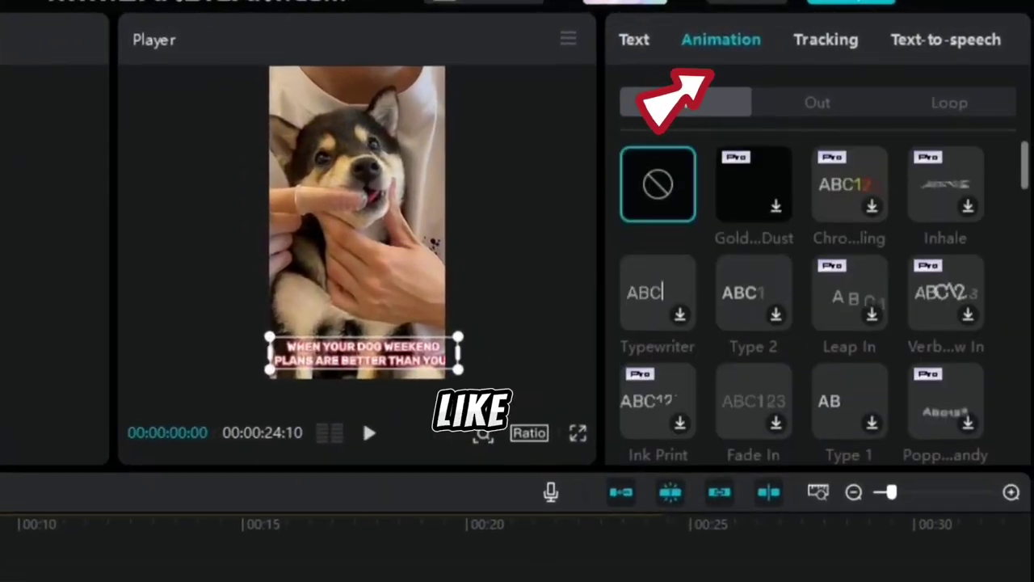
scroll(876, 259, down, 3)
click(824, 268)
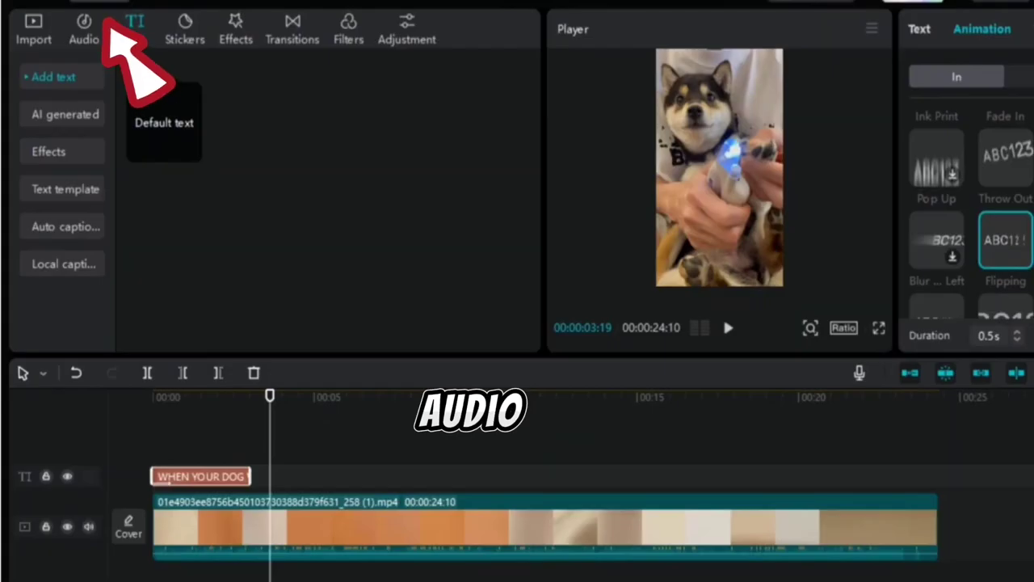
click(84, 29)
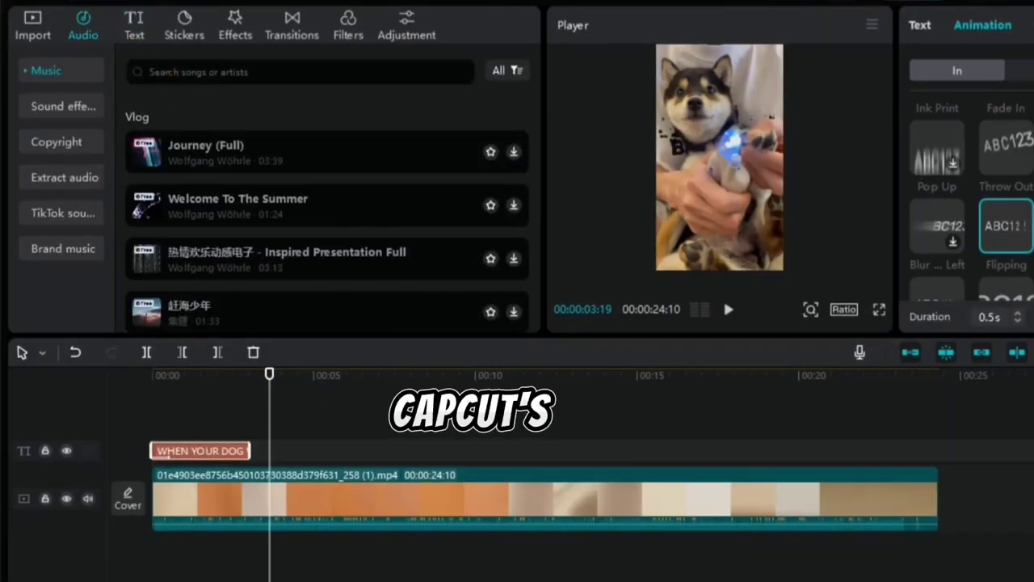
Add Powerful Meme from a 'MEME SONG' search and a Crumpled paper sound effect to the timeline
click(243, 71)
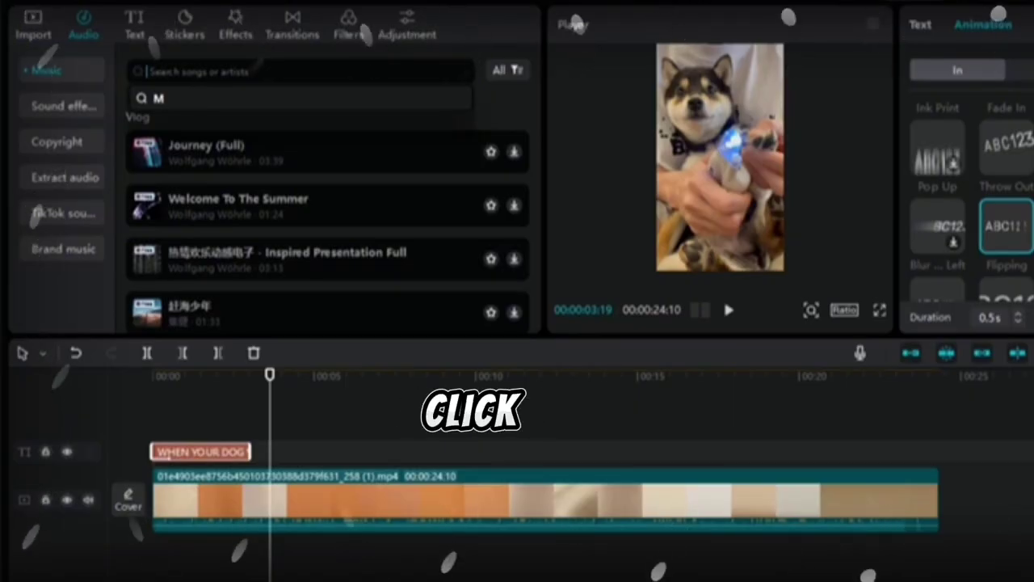
text(MEME SONG)
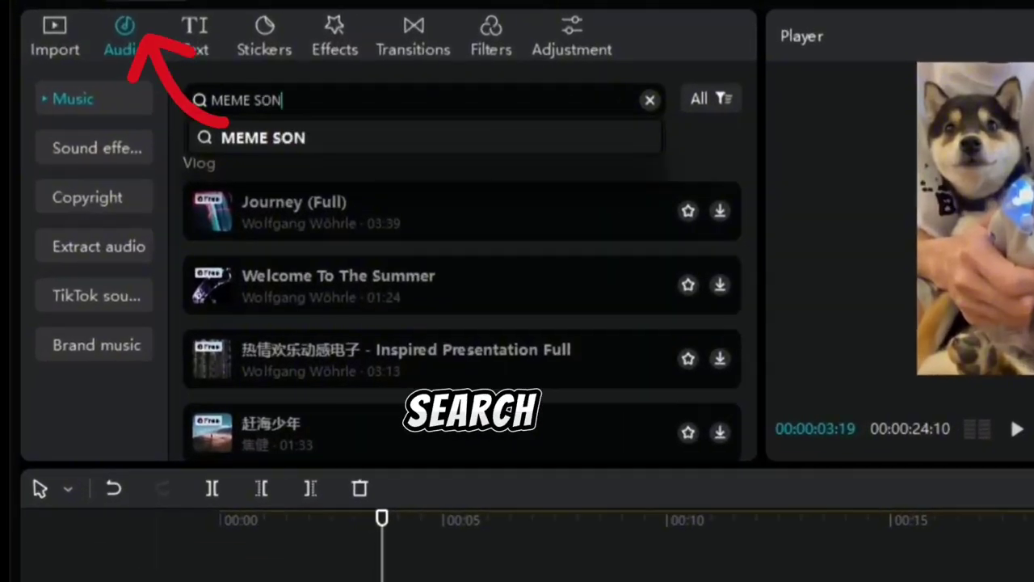
key(Return)
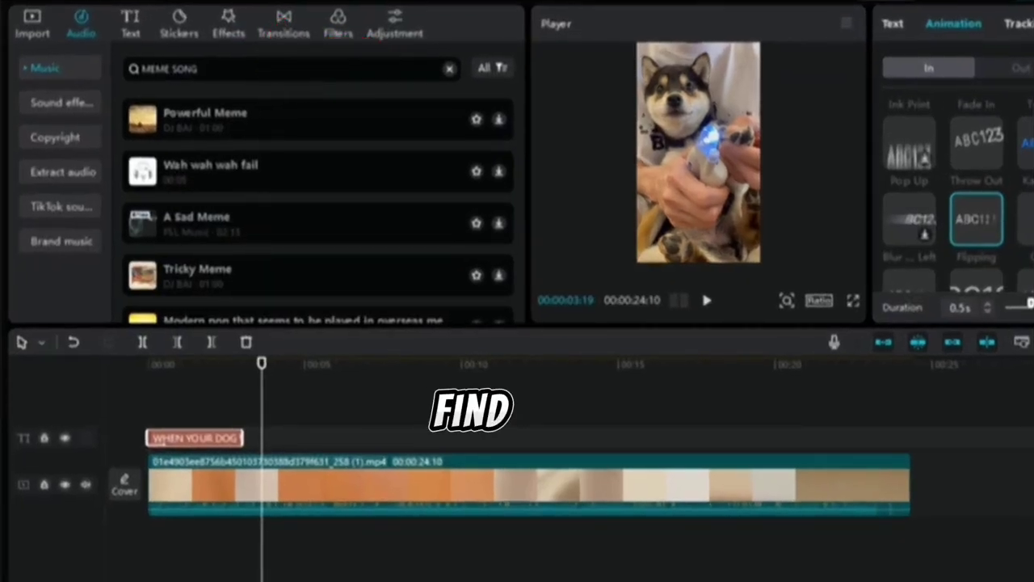
drag(194, 119, 125, 549)
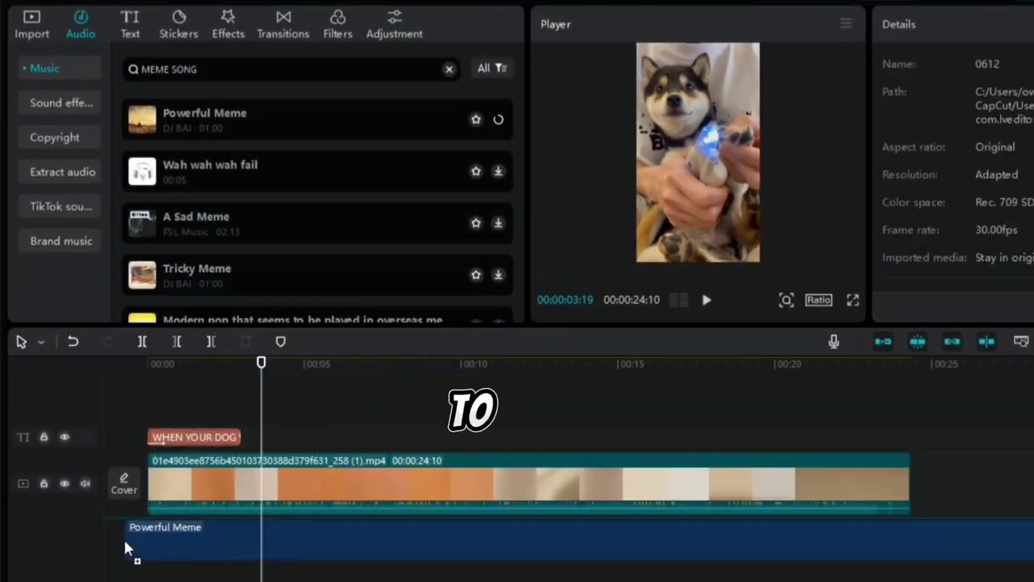
drag(136, 551, 136, 551)
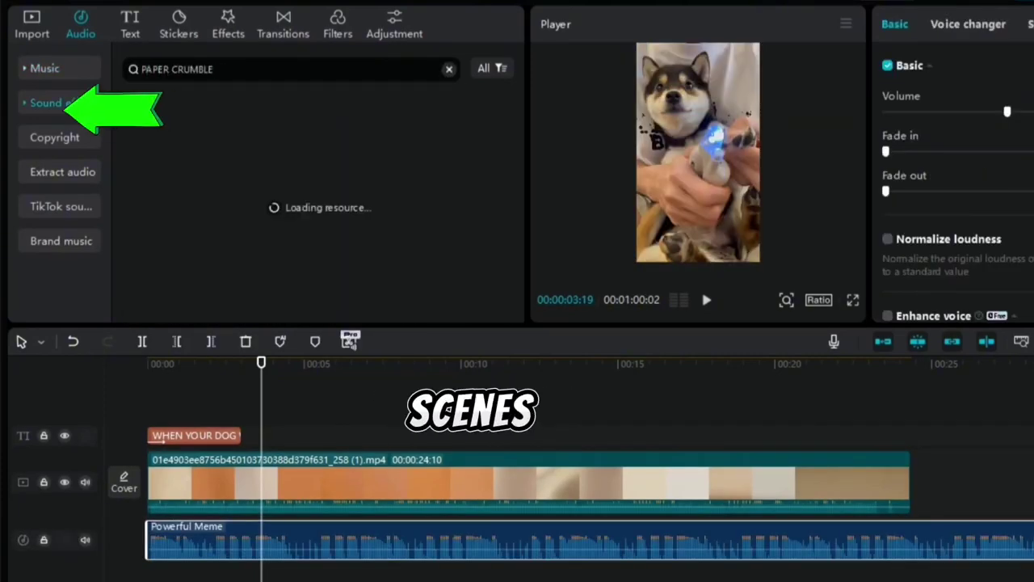
drag(242, 119, 477, 557)
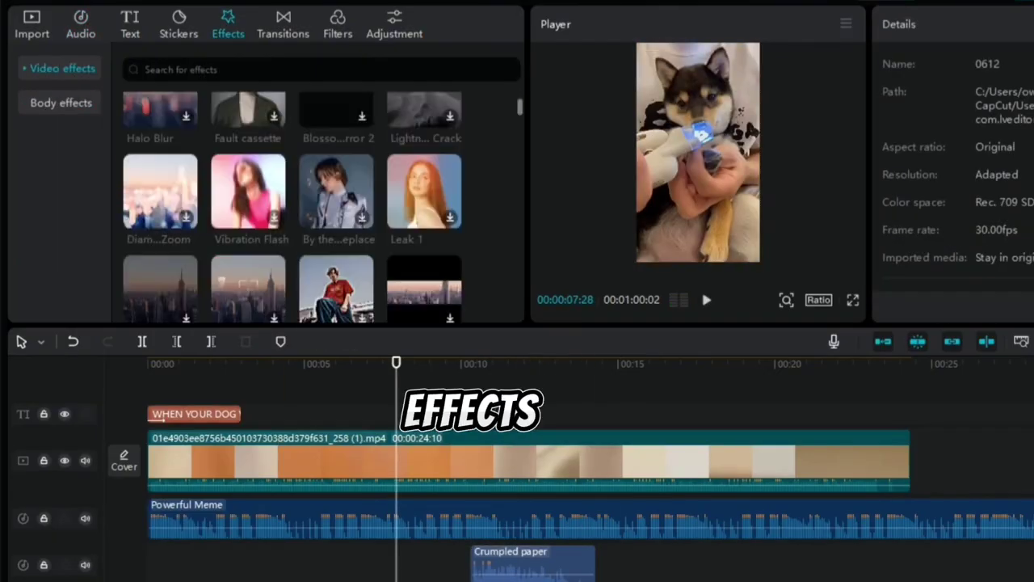
Browse the video effects grid, then bring up the export settings with Ctrl+E
scroll(323, 207, down, 6)
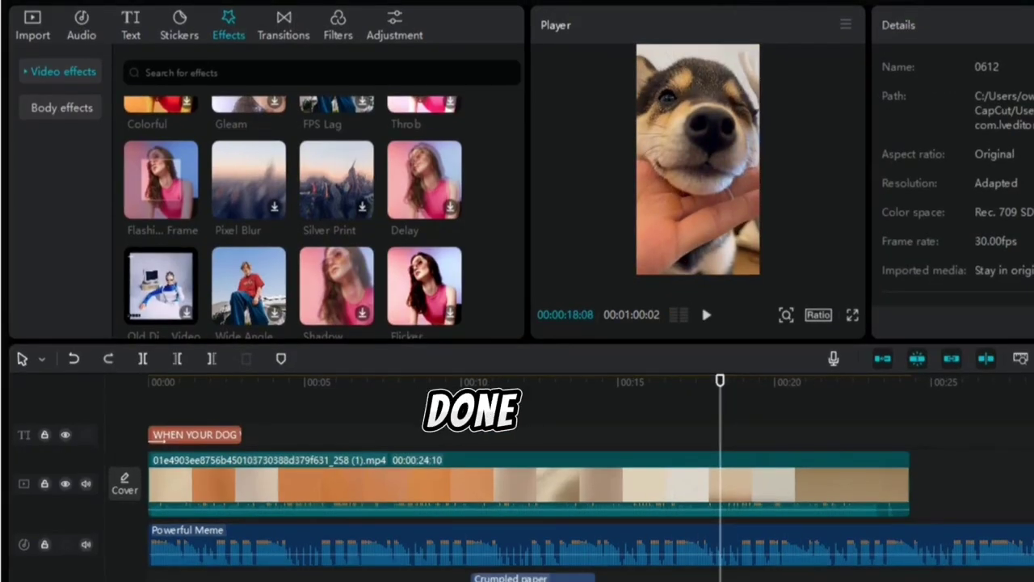
key(ctrl+e)
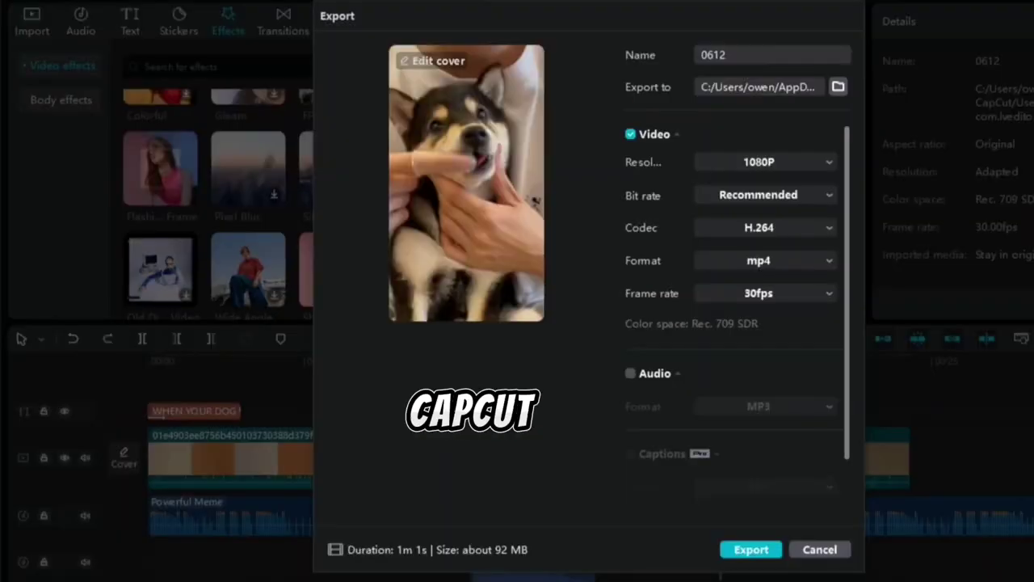
Export the pet video as a 1080P, H.264, 30fps mp4
key(Return)
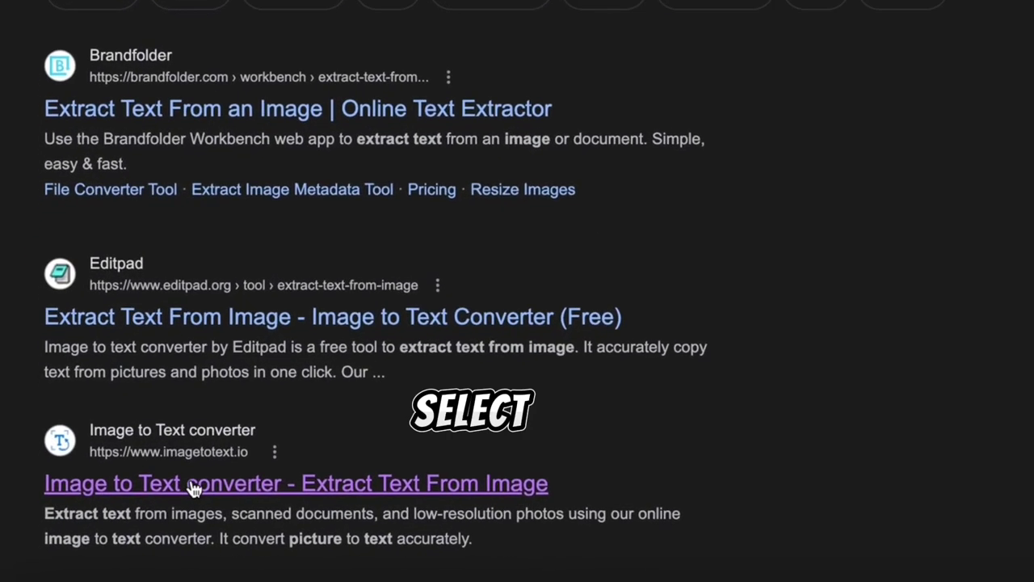
Upload the WhatsApp image to imagetotext.io and extract its Chinese caption text
click(257, 459)
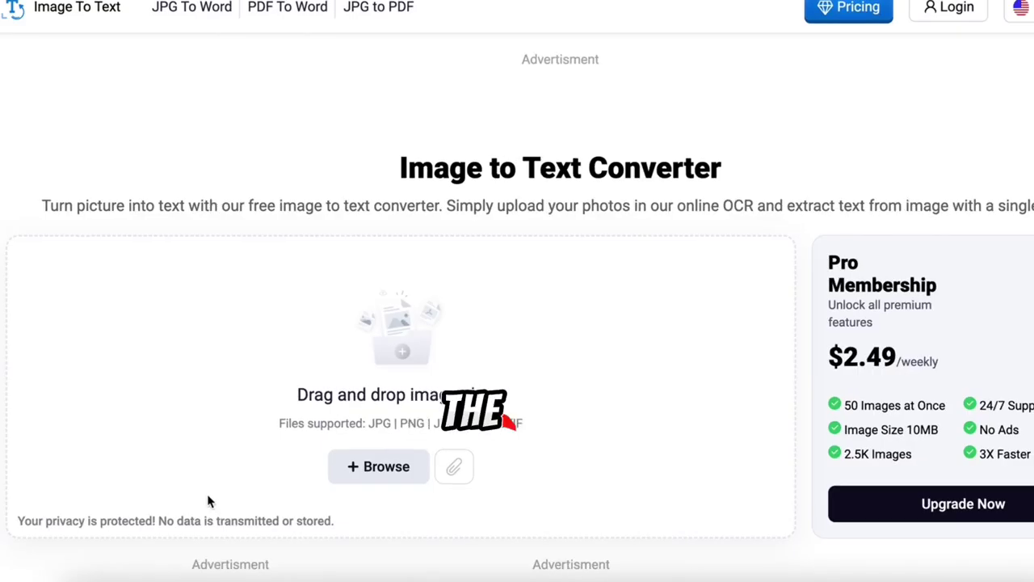
click(377, 482)
click(853, 401)
scroll(851, 406, down, 3)
click(719, 287)
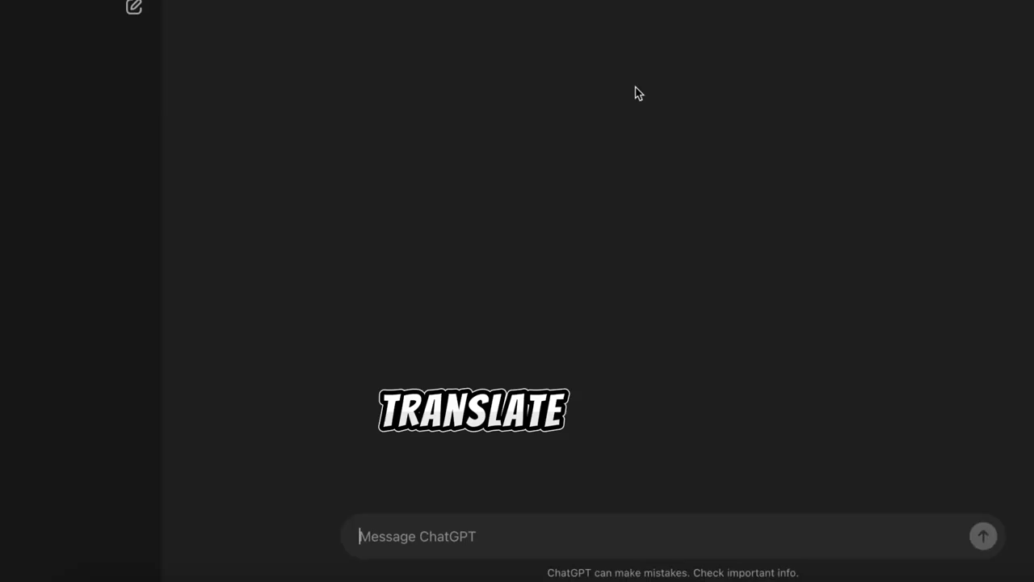
Have ChatGPT translate the Chinese grandma-and-kitten caption to English and make it humorous
click(27, 57)
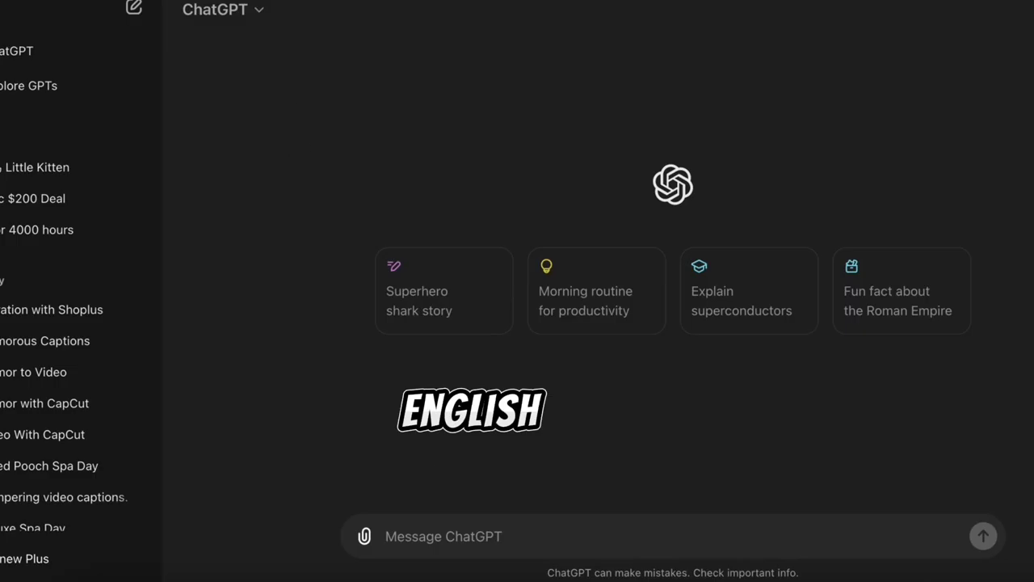
key(ctrl+shift+s)
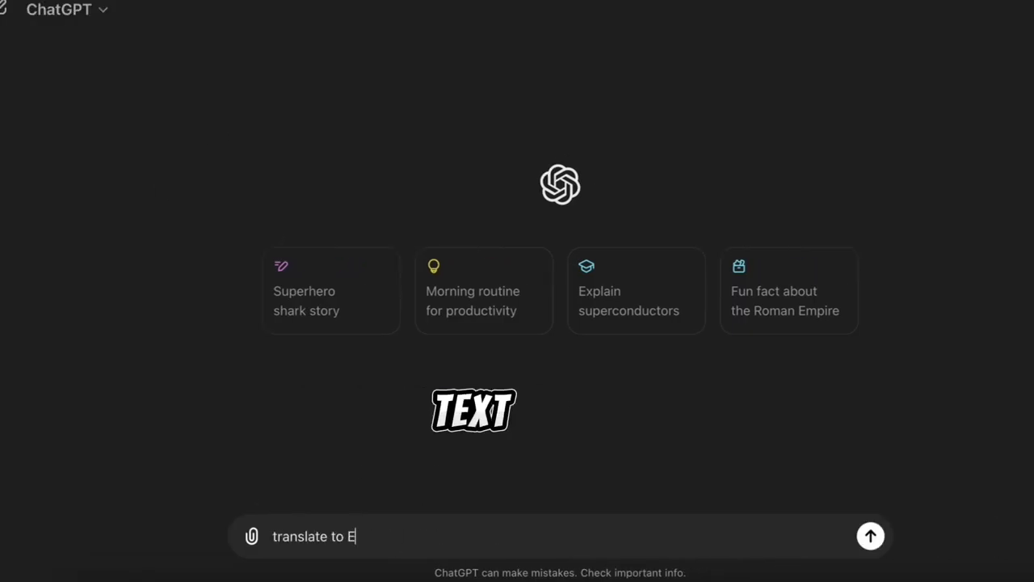
key(Return)
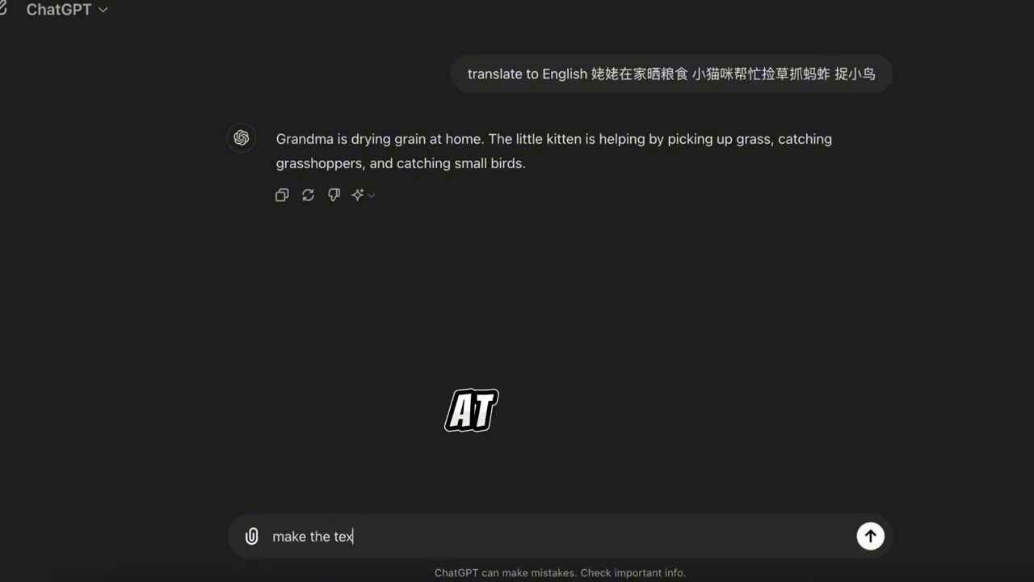
key(Return)
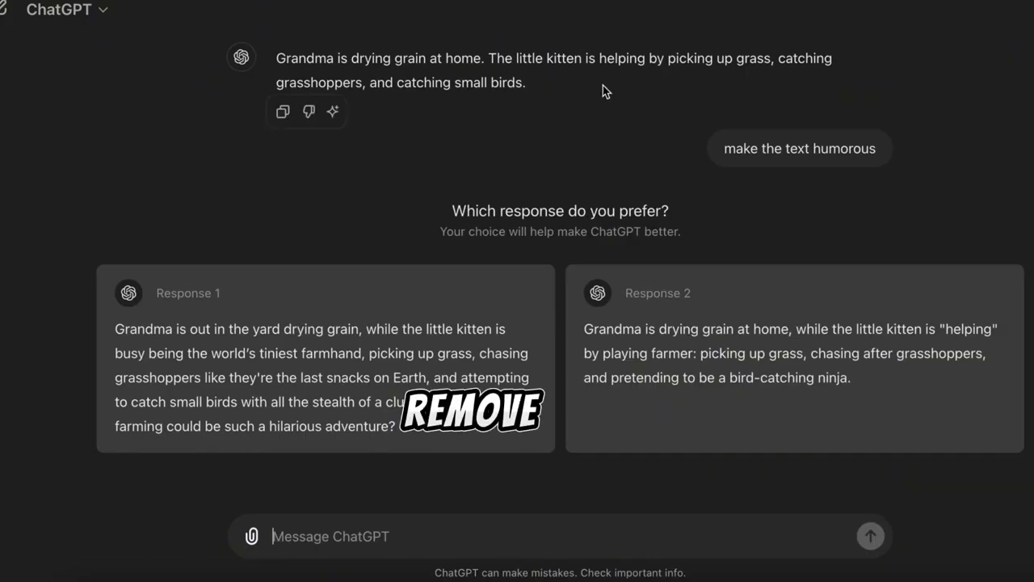
click(5, 10)
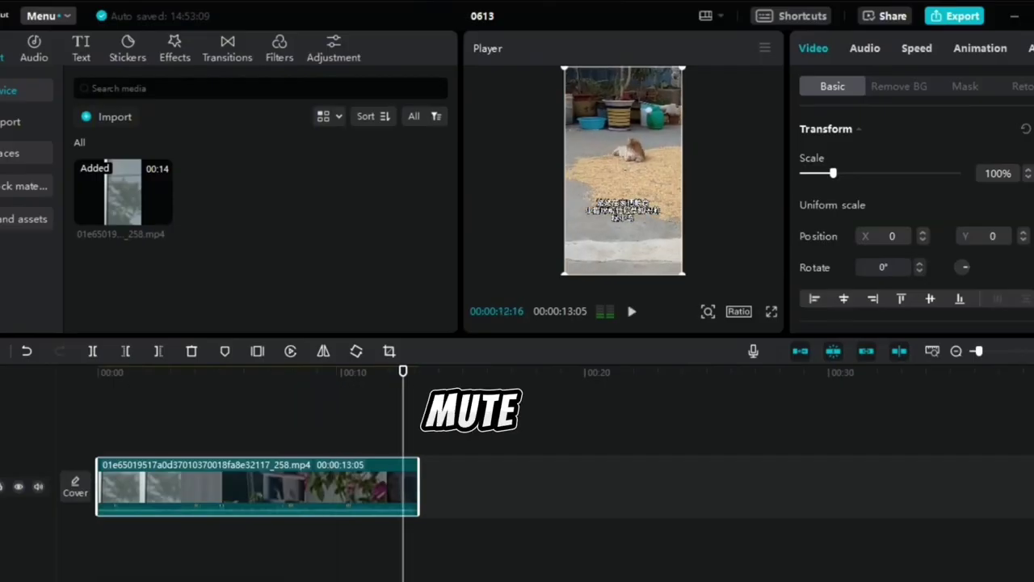
Mute the original audio of the pet video clip on the timeline
click(203, 420)
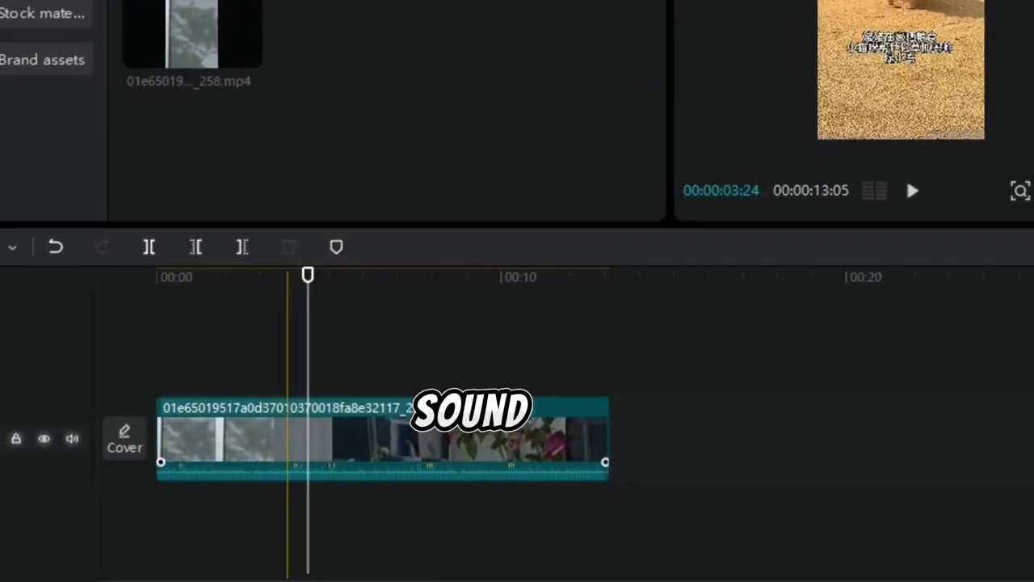
click(165, 436)
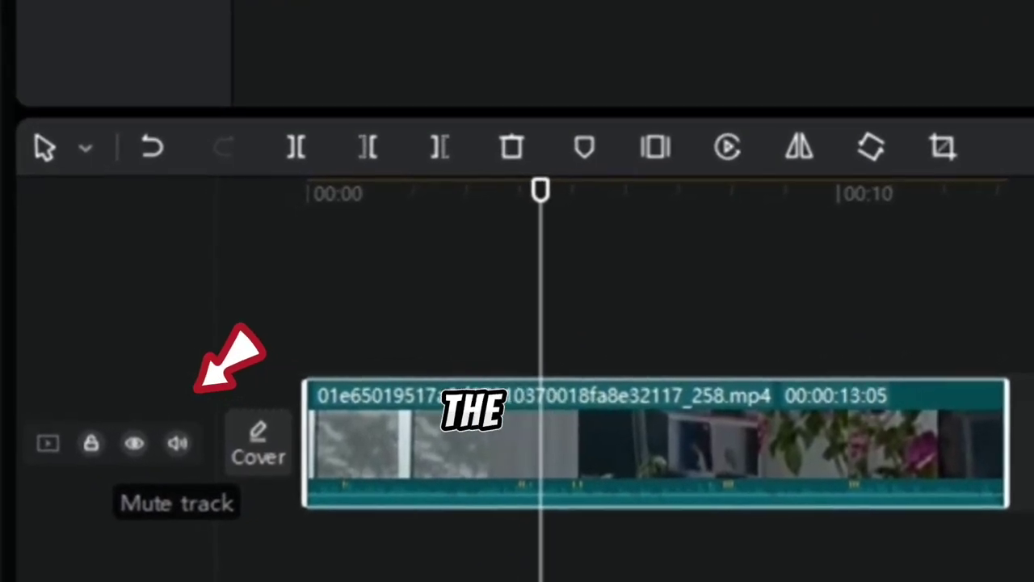
click(146, 432)
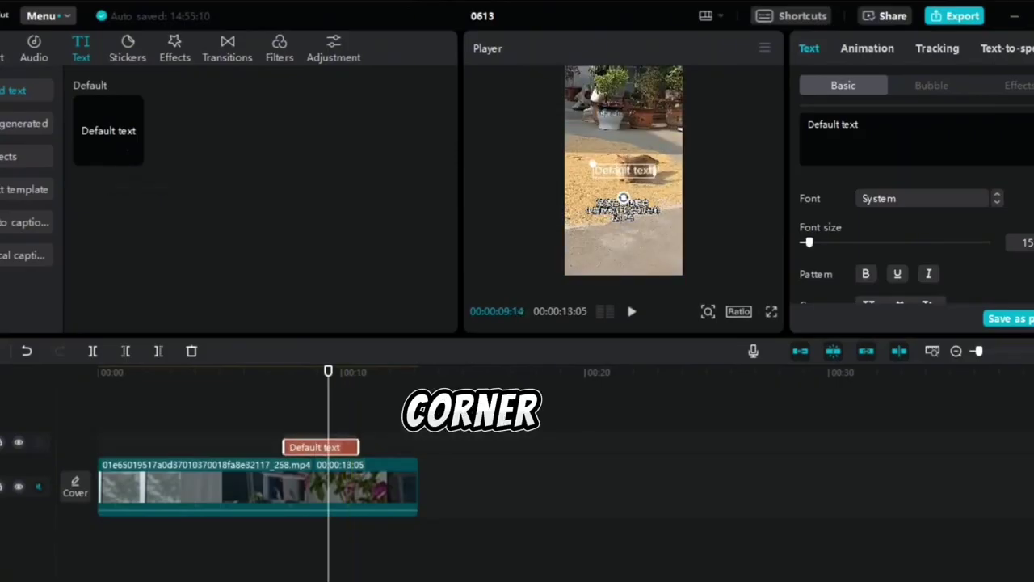
Stretch the English caption over the whole video, styled Coda-Heavy on a yellow background
drag(283, 442, 95, 442)
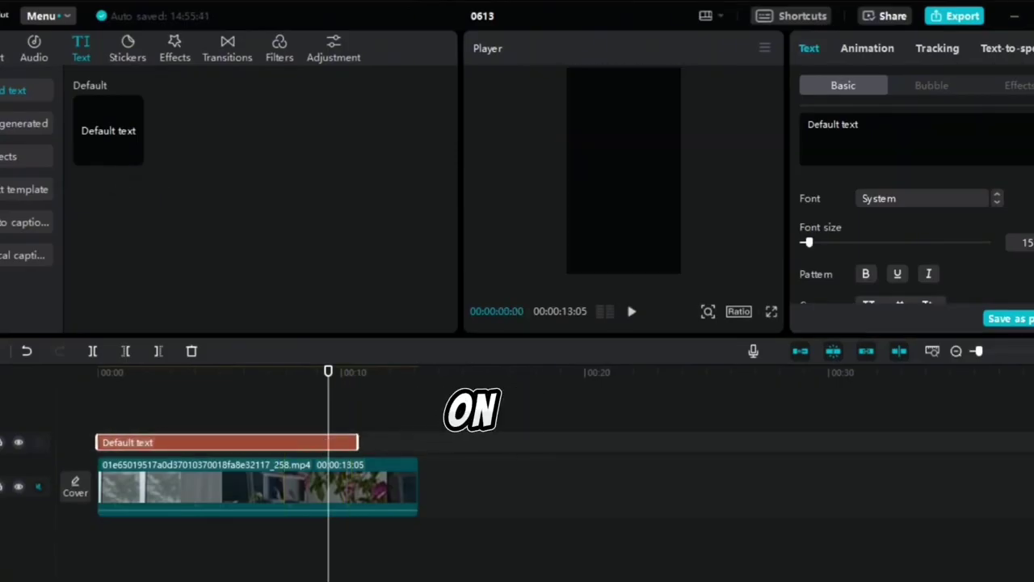
drag(358, 441, 419, 442)
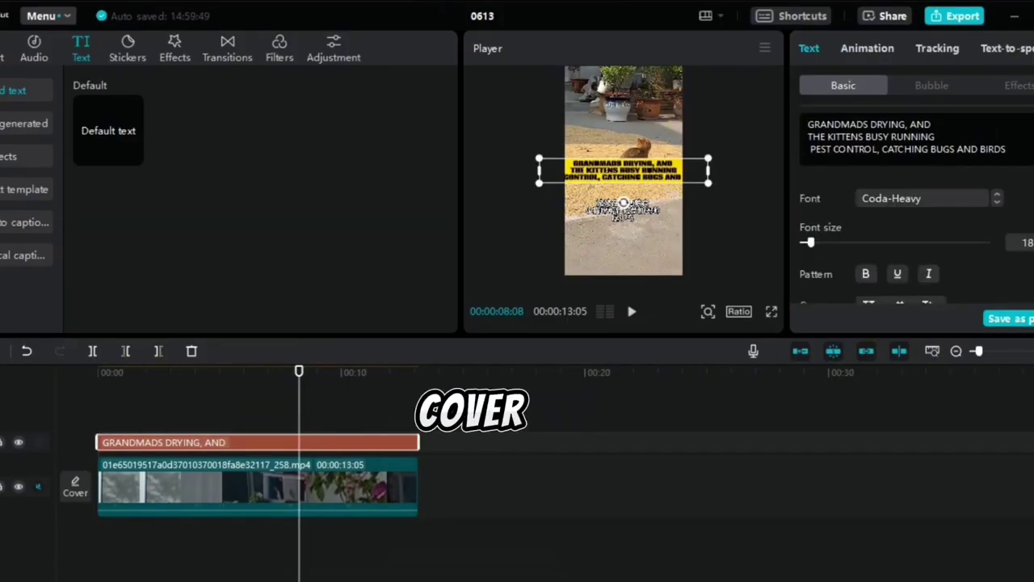
key(Escape)
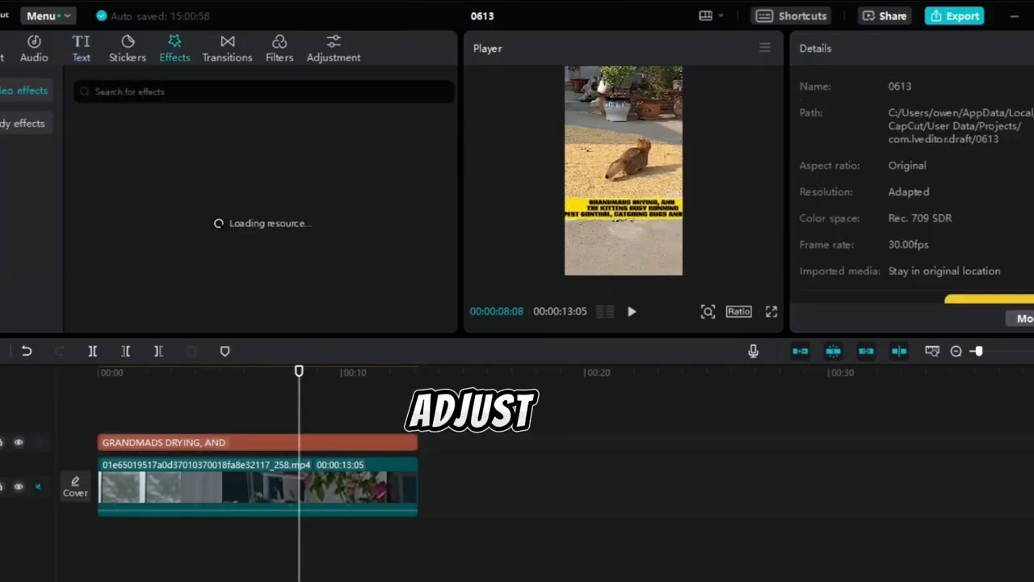
Scroll the video effects to find Surface Blur and TV Colored Lines
scroll(236, 223, down, 10)
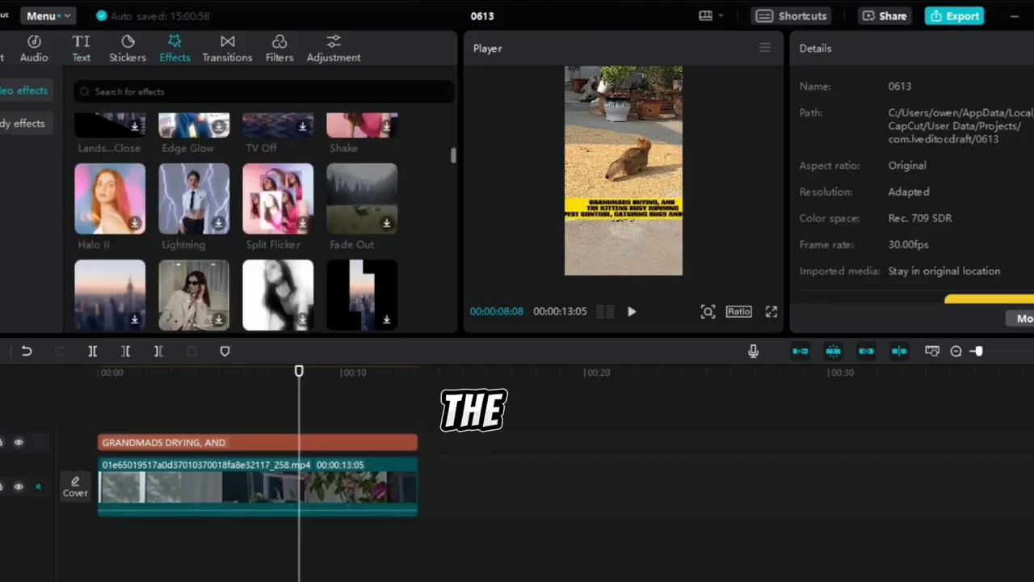
scroll(194, 194, down, 12)
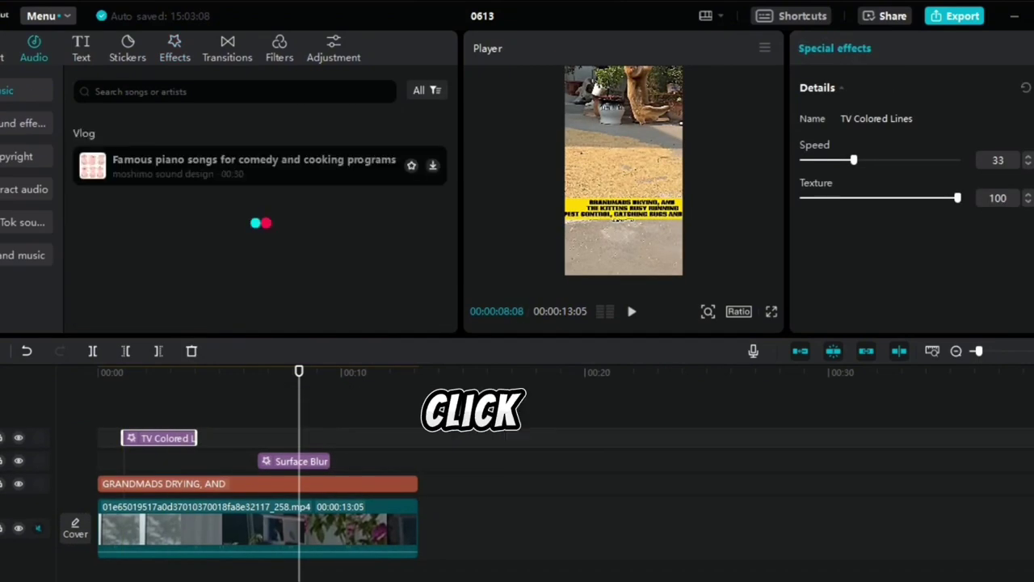
Place the 'HUMOR SONGS' result Humor Song under the video, then search sound effects for 'GLITCH'
key(Return)
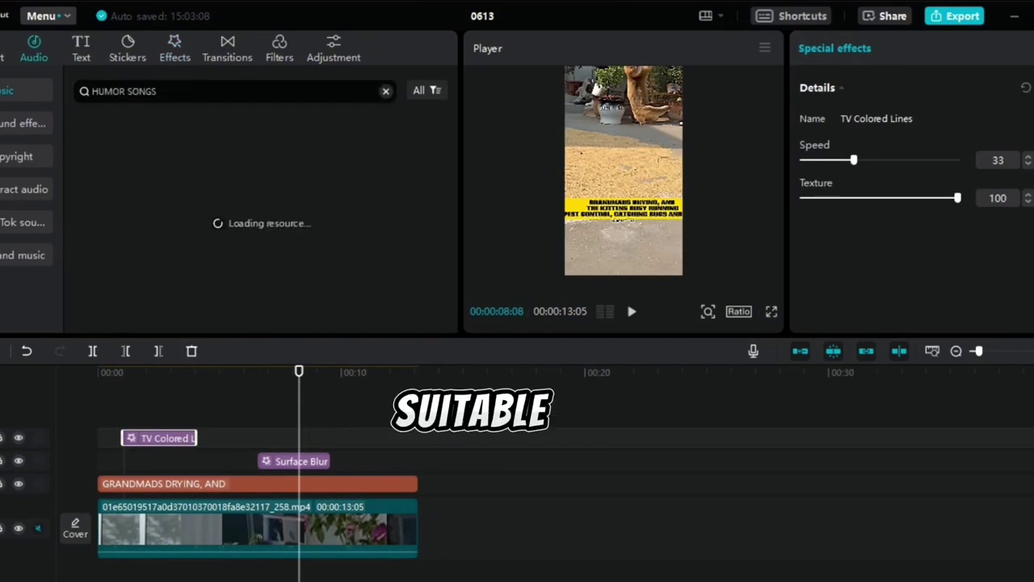
drag(253, 145, 87, 572)
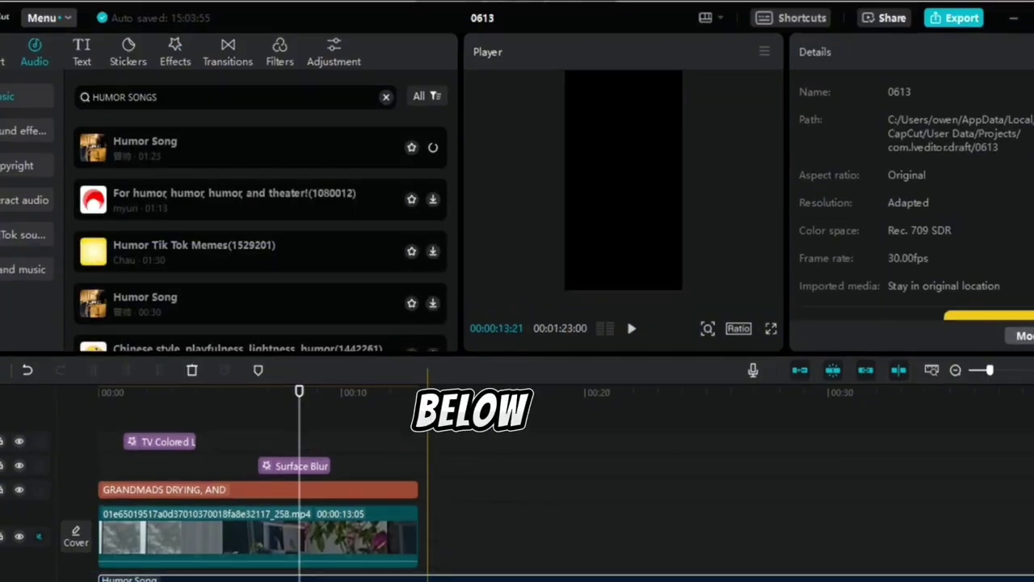
click(22, 130)
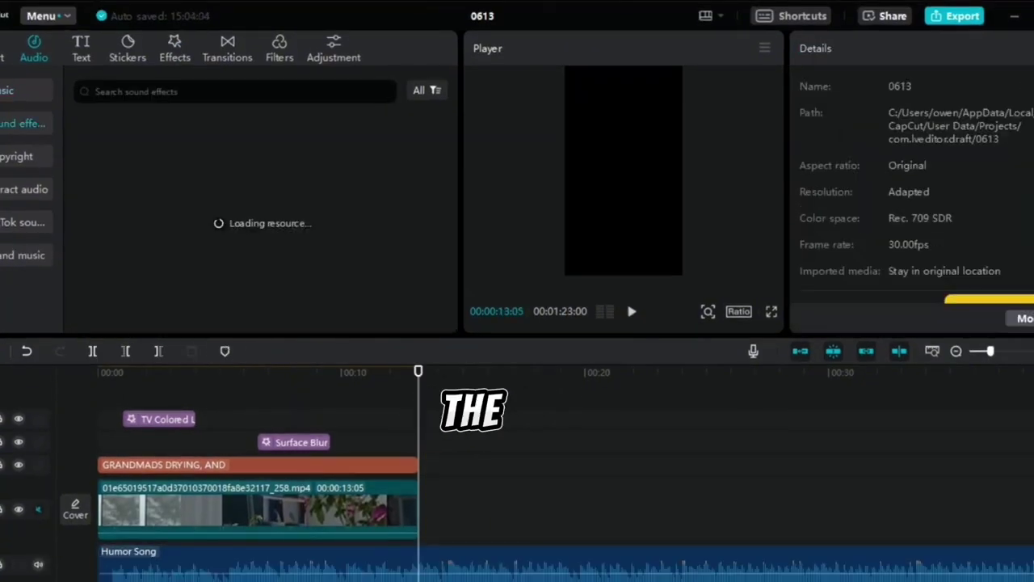
key(Return)
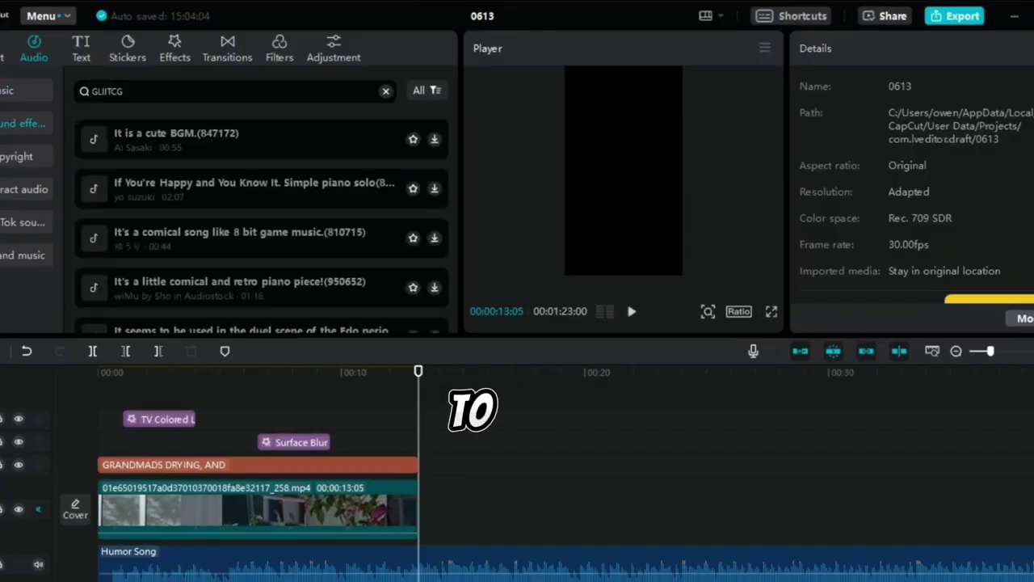
text(TCH)
key(Return)
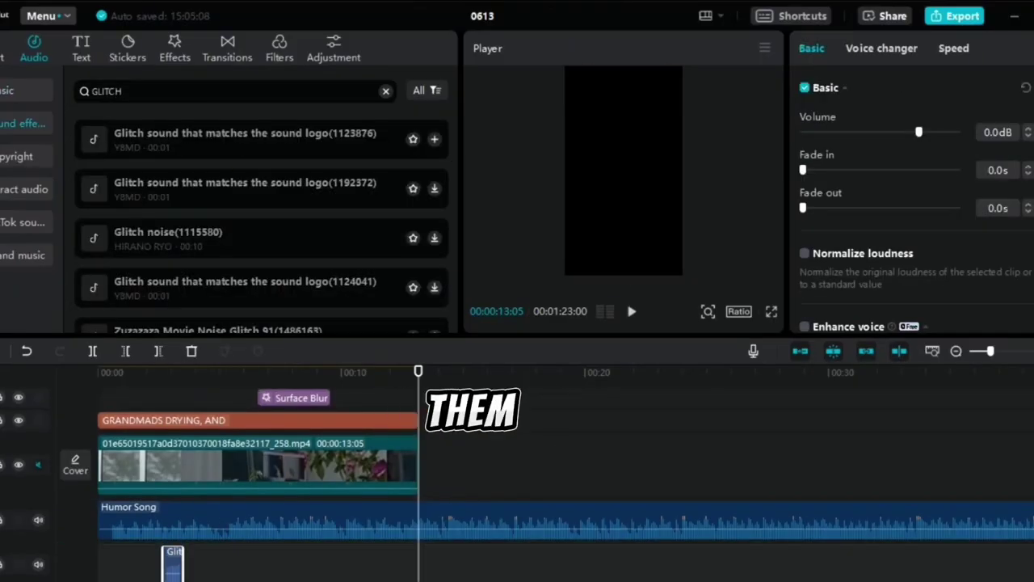